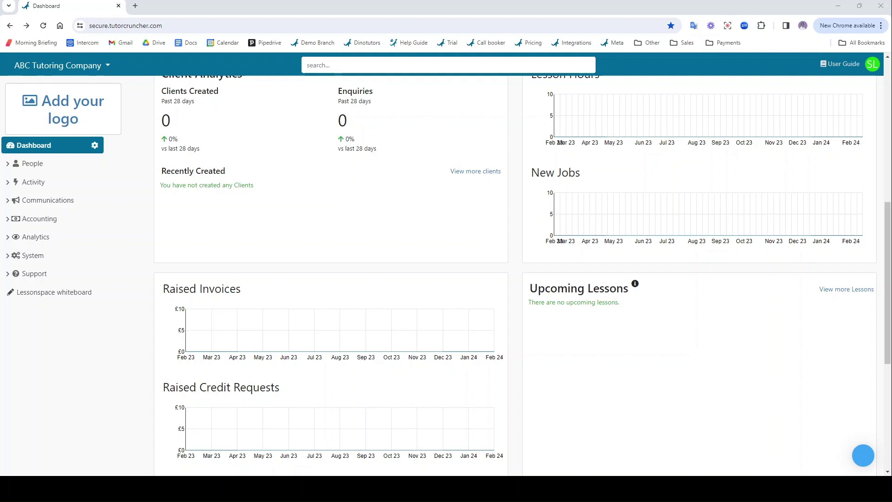
In the system settings for Card Payments with Stripe (New), declare that the company has no CRN and connect to Stripe
left_click(64, 257)
left_click(54, 297)
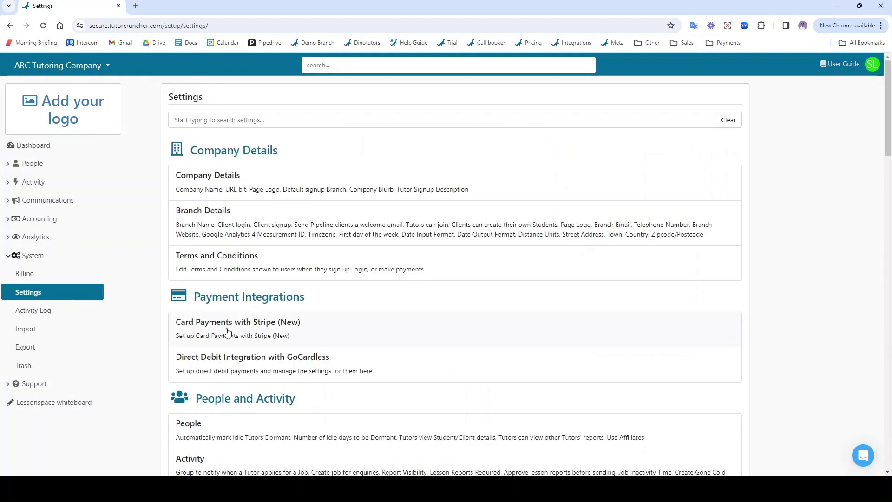
left_click(228, 332)
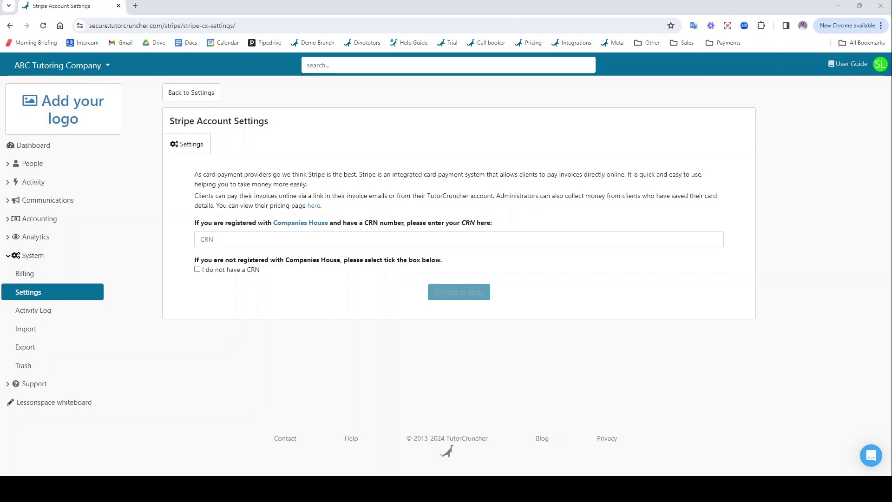
left_click(354, 240)
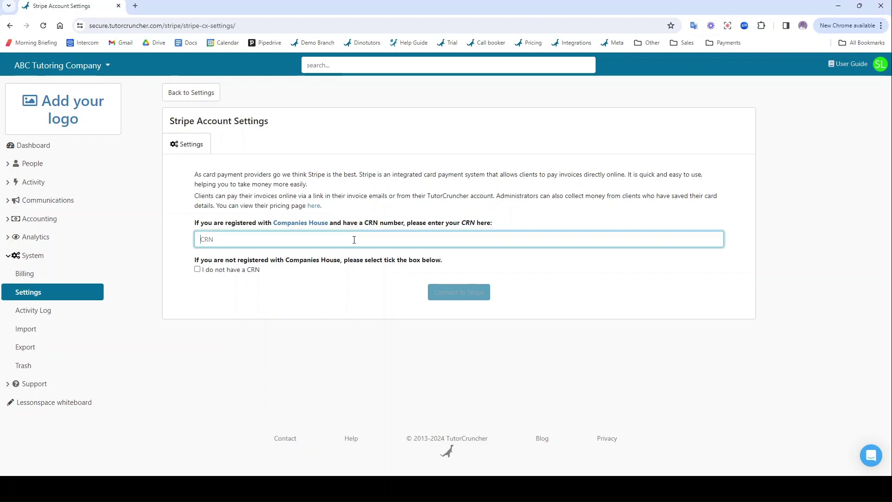
left_click(332, 291)
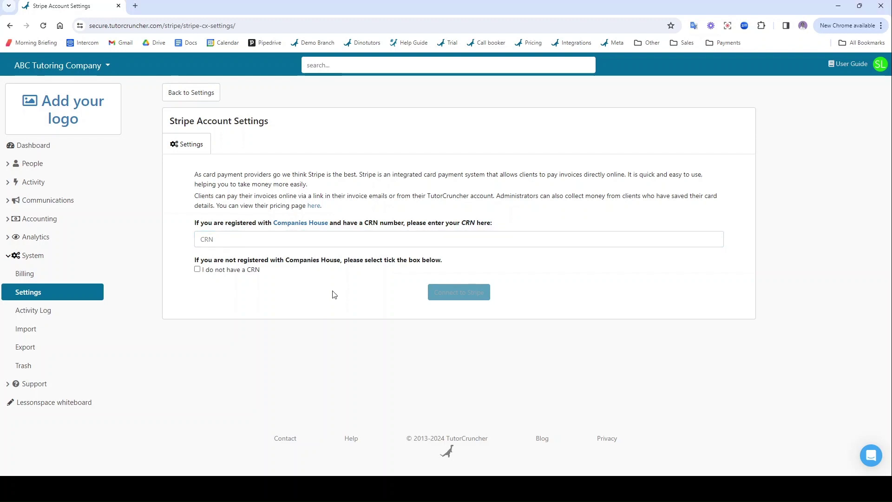
left_click(230, 272)
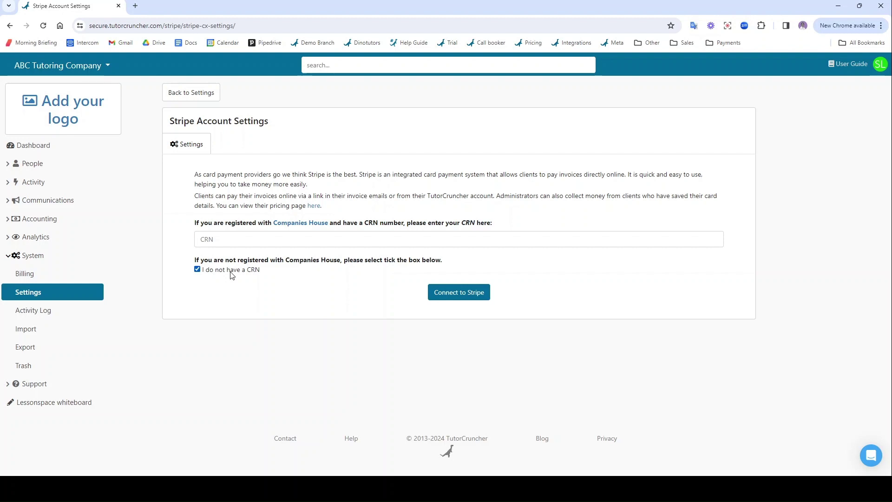
left_click(452, 297)
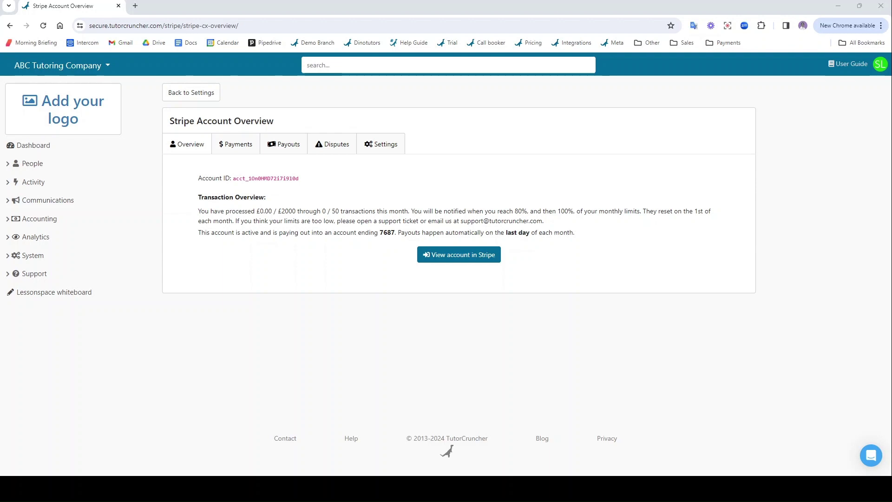
In the general accounting settings, set operating as an Employment Agency with each client by default to True and save
left_click(32, 255)
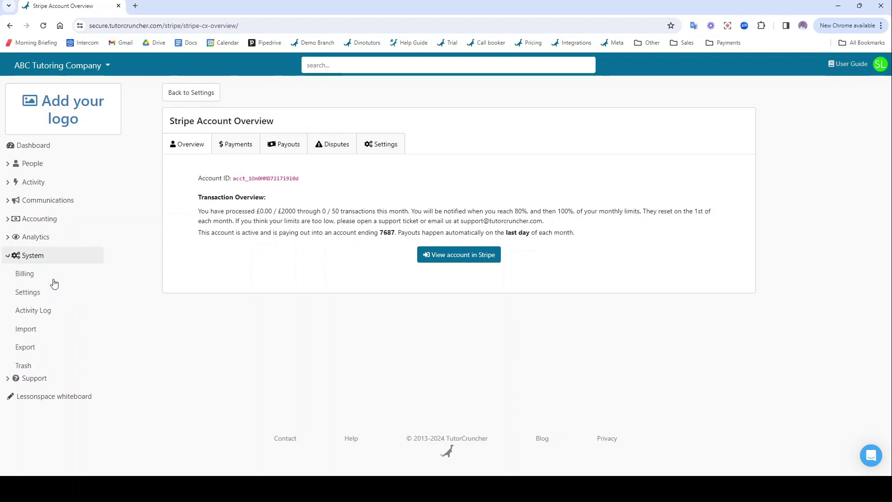
left_click(52, 293)
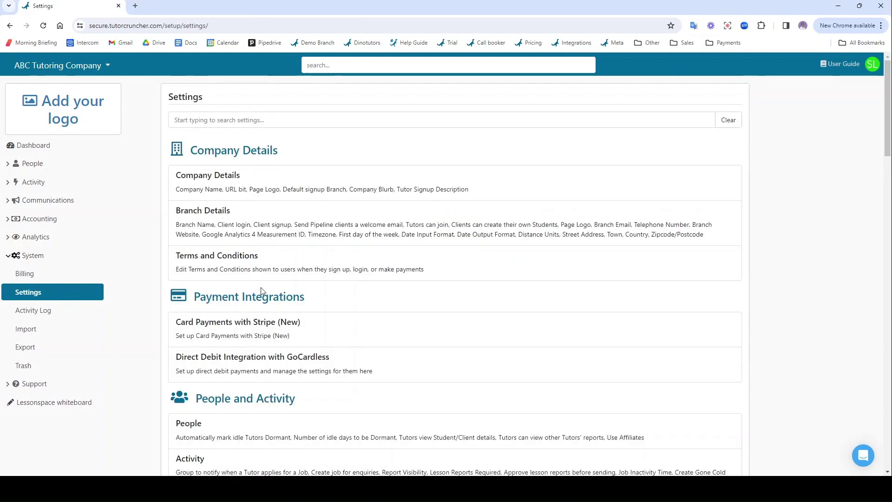
scroll(258, 294, "down", 9)
scroll(259, 295, "down", 7)
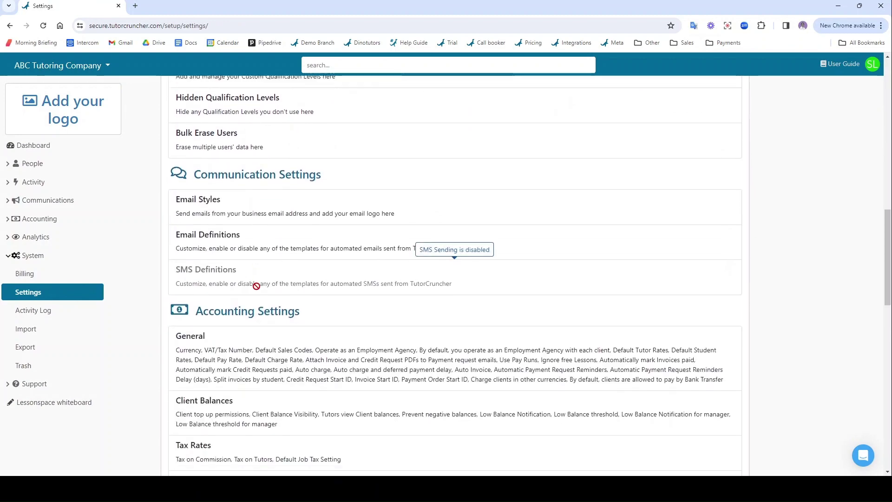
left_click(222, 277)
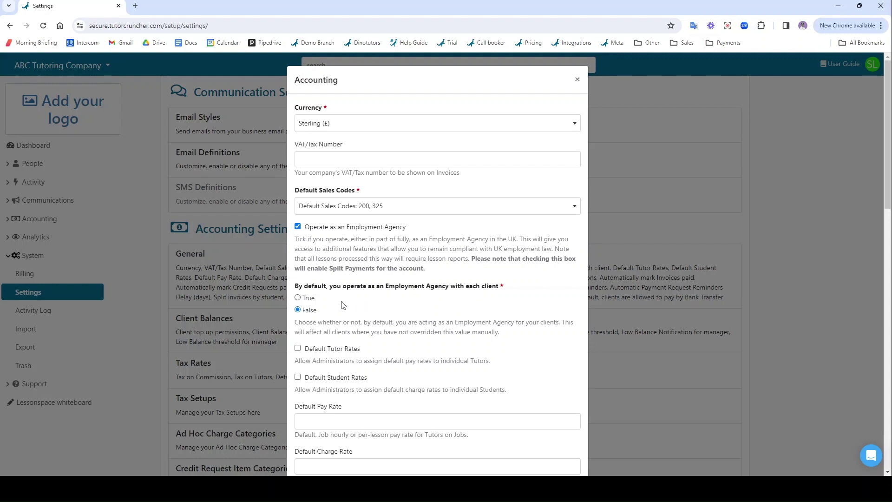
left_click(297, 299)
scroll(417, 314, "down", 12)
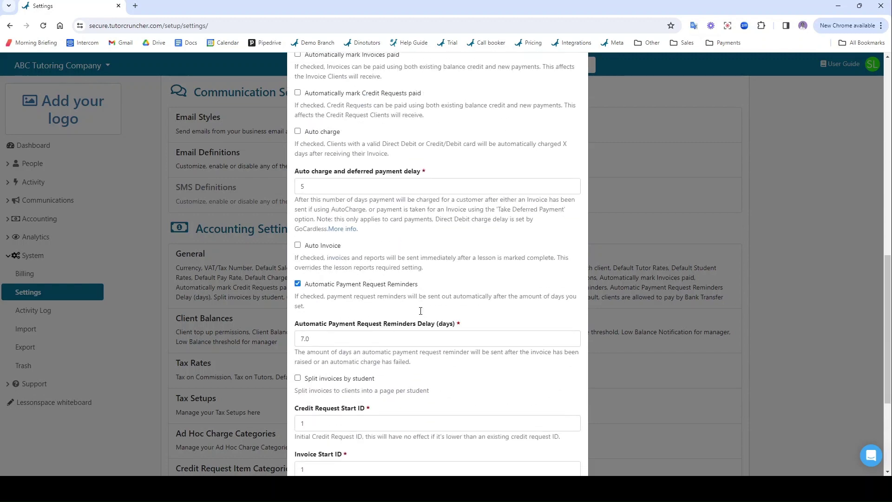
scroll(421, 311, "down", 4)
left_click(573, 446)
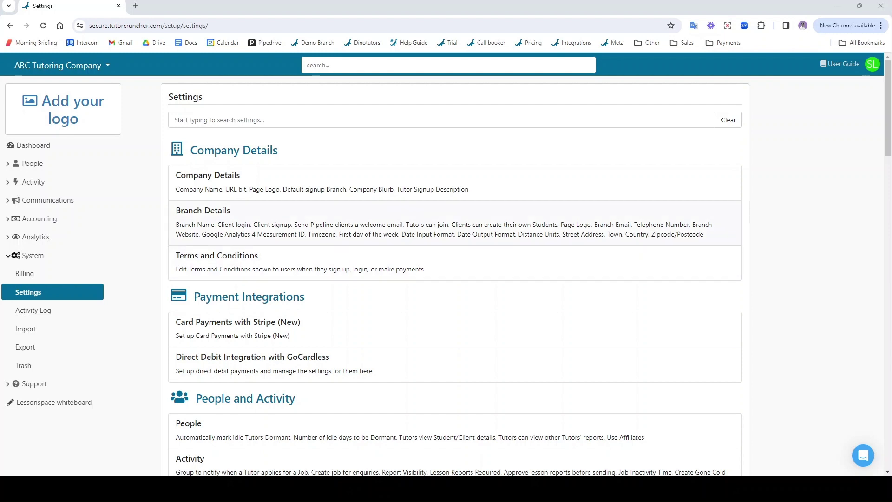
Send the approved tutor a Payouts account sign-up request from the accounting section of their record
left_click(54, 164)
left_click(42, 185)
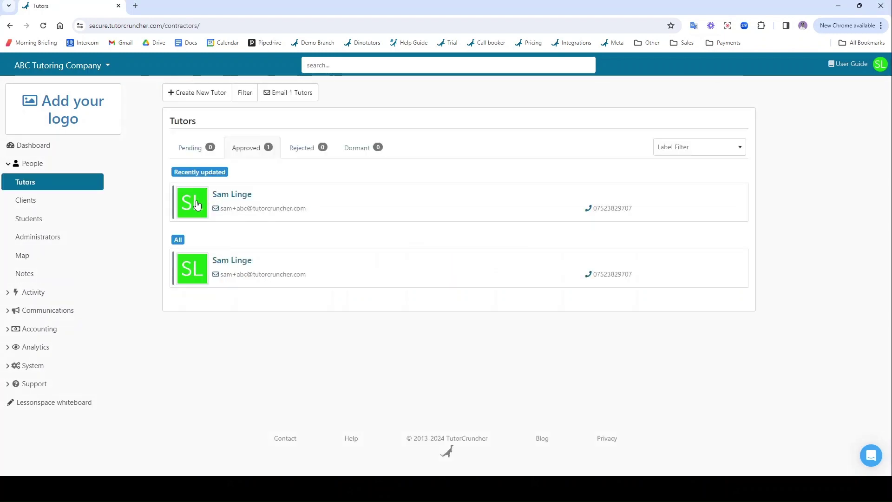
left_click(196, 204)
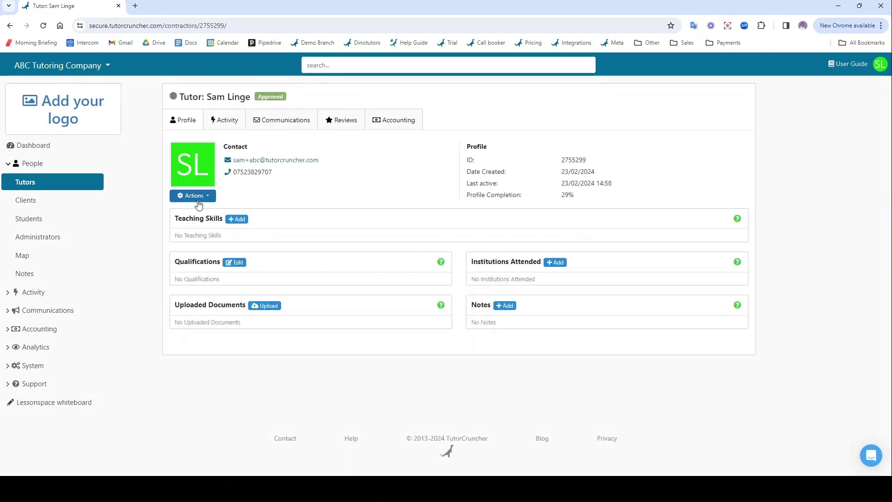
left_click(386, 122)
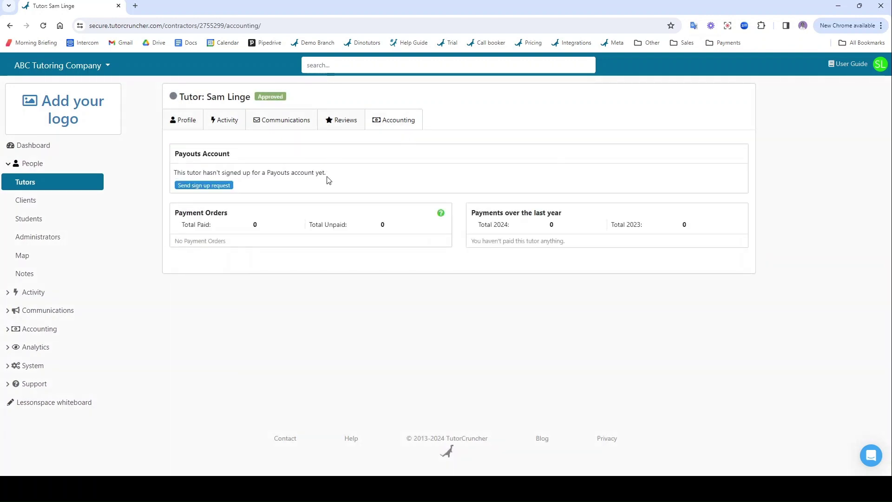
left_click(201, 187)
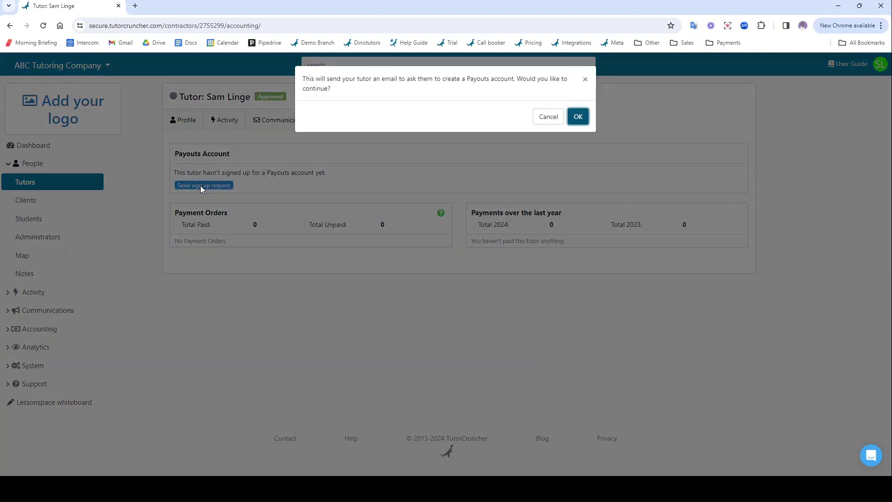
left_click(582, 117)
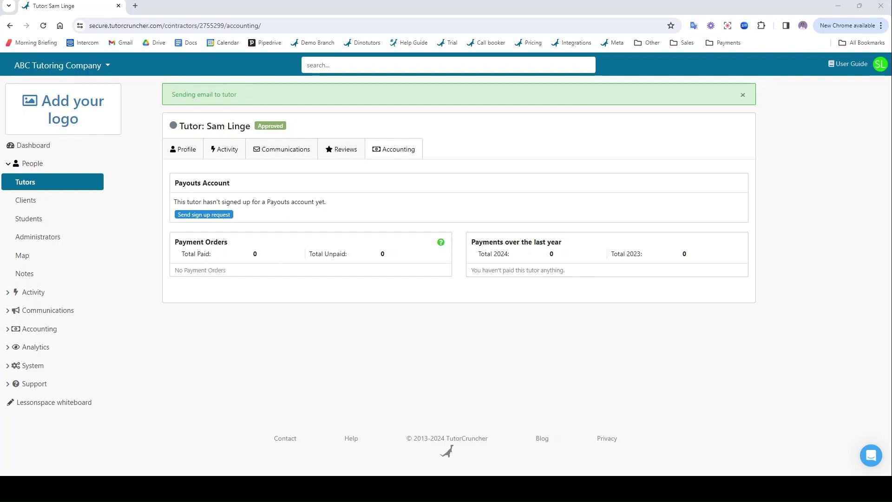
Switch to the Tutor role and start the Payouts Account sign-up from the tutor's own profile
left_click(880, 64)
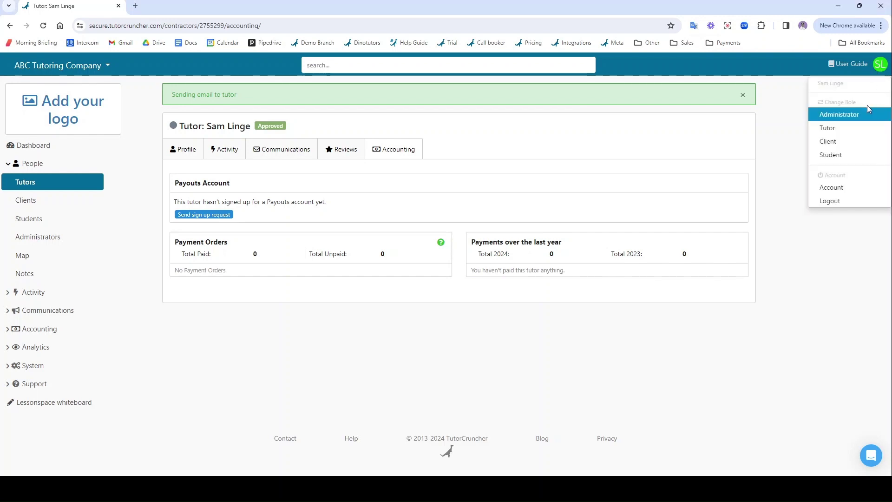
left_click(838, 129)
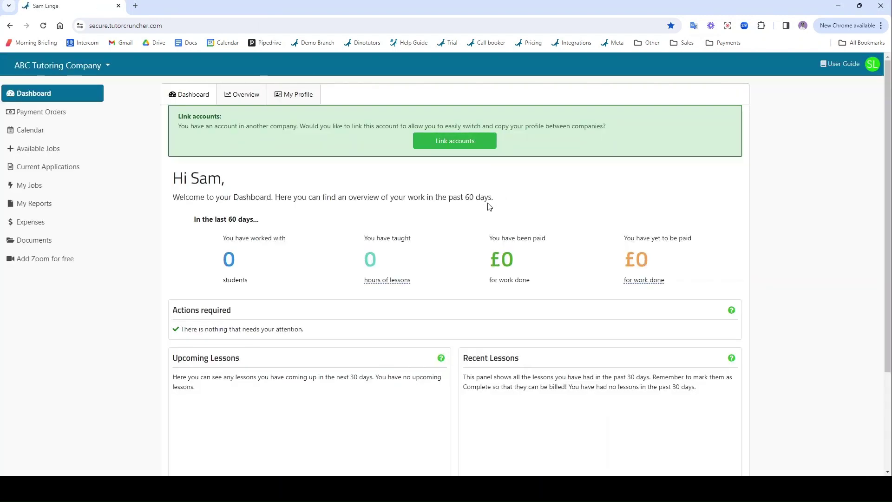
left_click(289, 94)
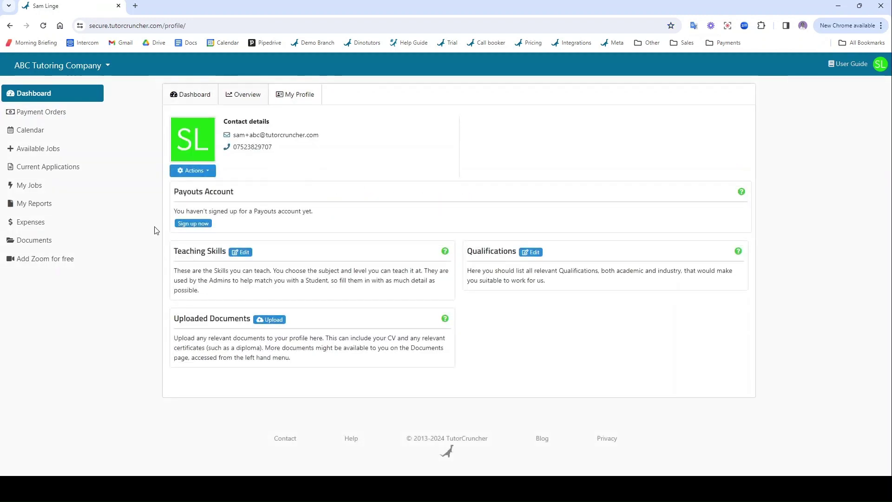
left_click_drag(175, 211, 316, 214)
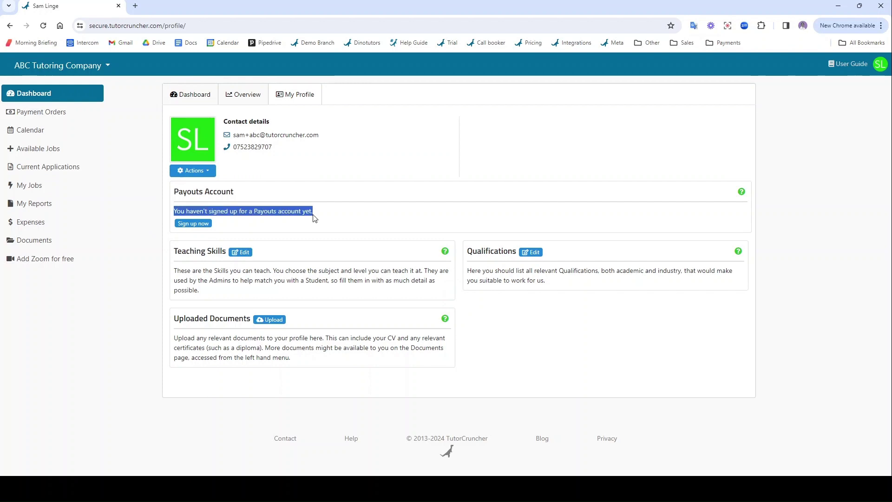
left_click(194, 224)
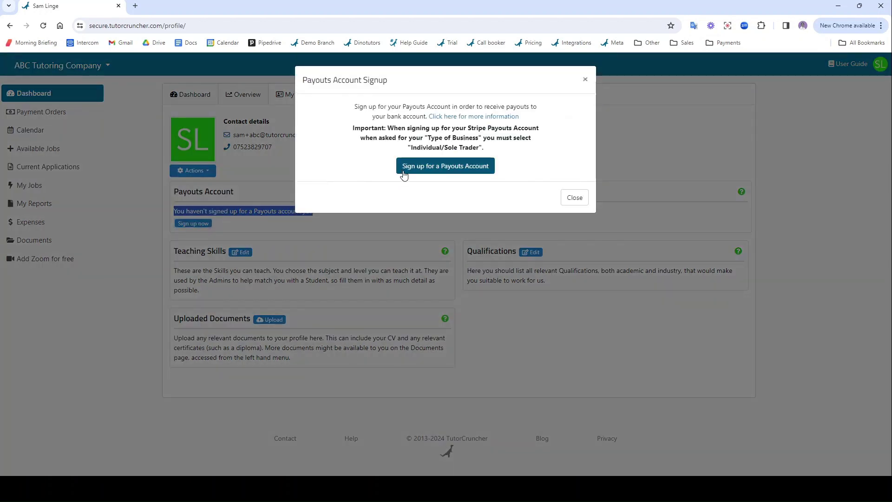
left_click(441, 170)
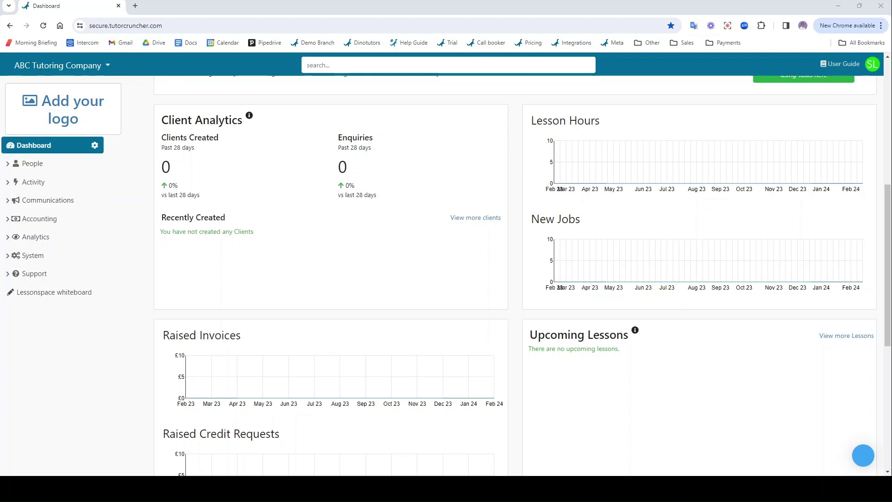
Open the Split payments demo job as administrator and start adding a new lesson to it
left_click(35, 182)
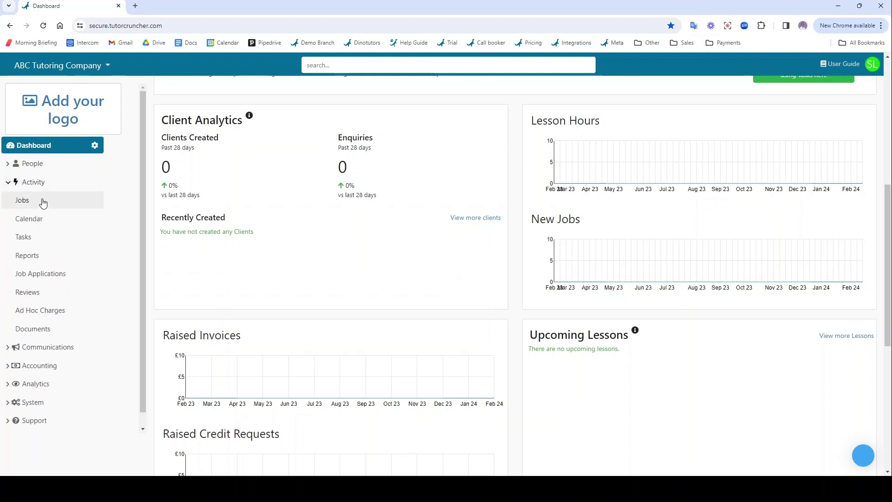
left_click(45, 202)
left_click(207, 191)
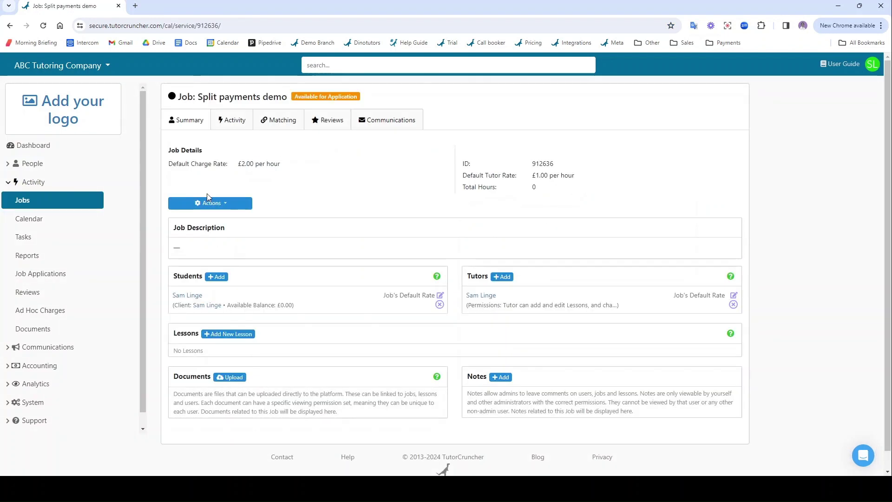
left_click(244, 332)
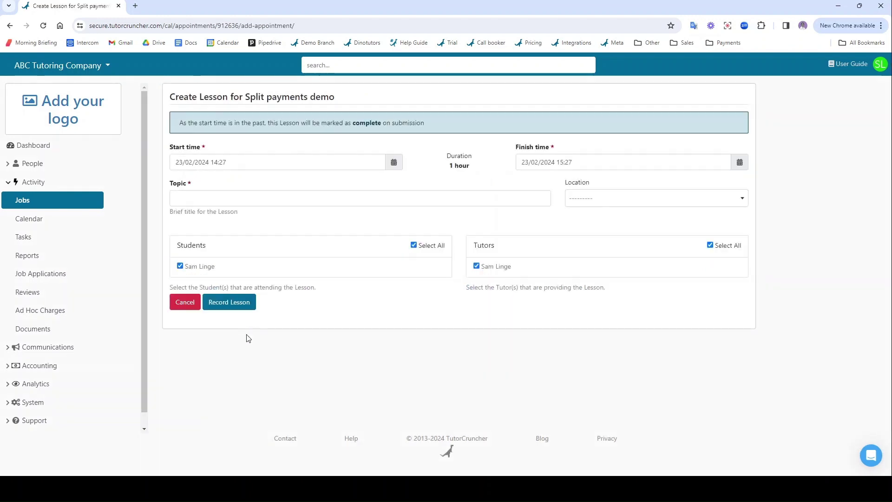
Schedule the future lesson for 26/02/2024 14:30 to 15:30 with the topic Split Payments Demo Lesson
left_click(393, 162)
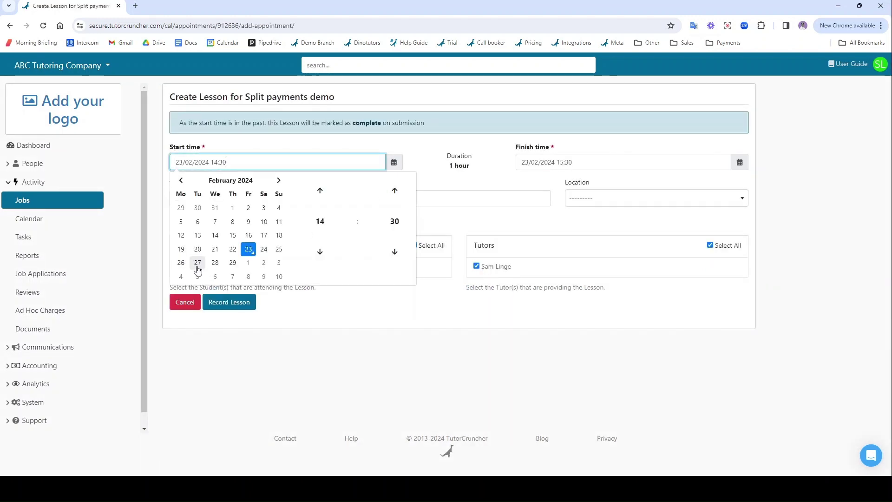
left_click(181, 263)
left_click(246, 321)
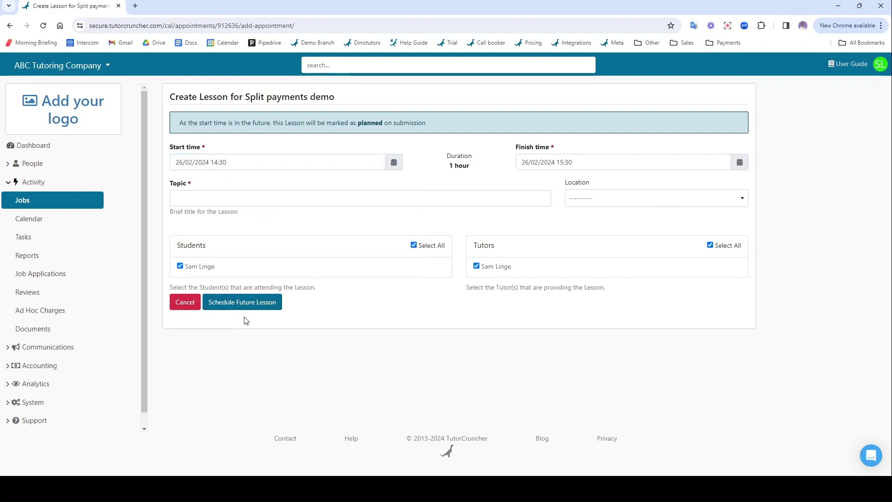
left_click(249, 205)
type("Split Payments Demo Lesson")
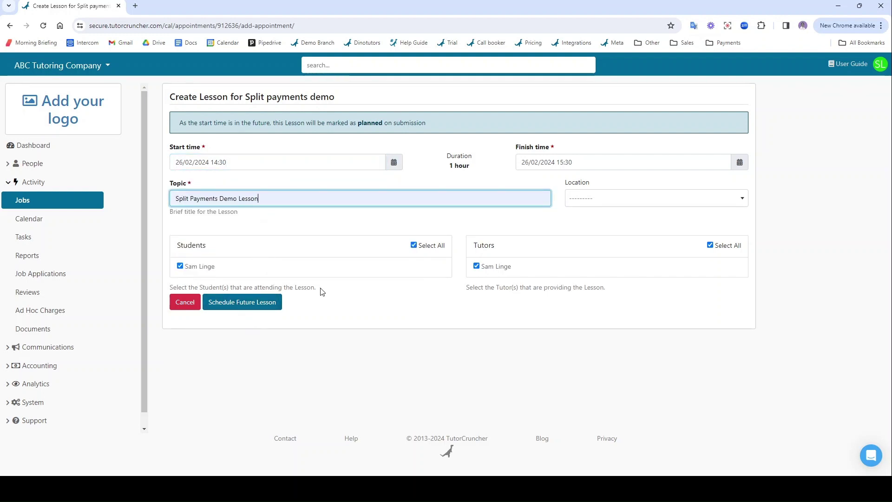
left_click(259, 302)
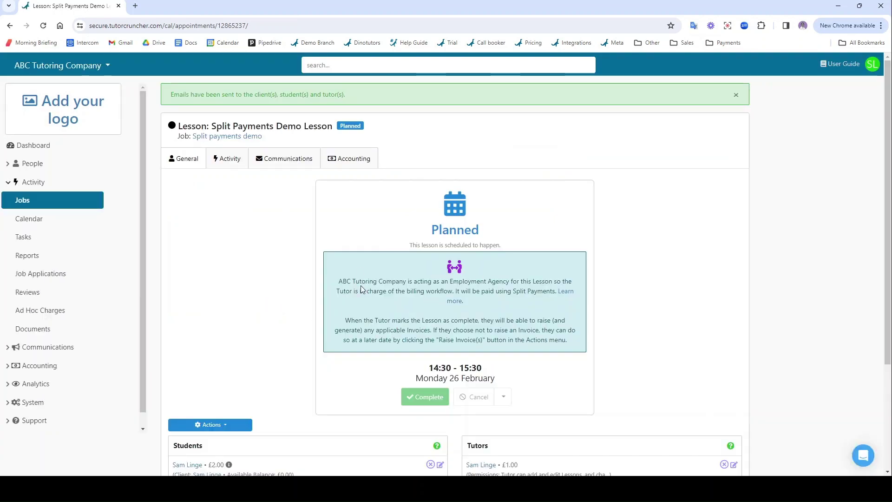
Review the planned lesson, switch to the Tutor role and open the upcoming Split Payments Demo Lesson
scroll(432, 209, "down", 2)
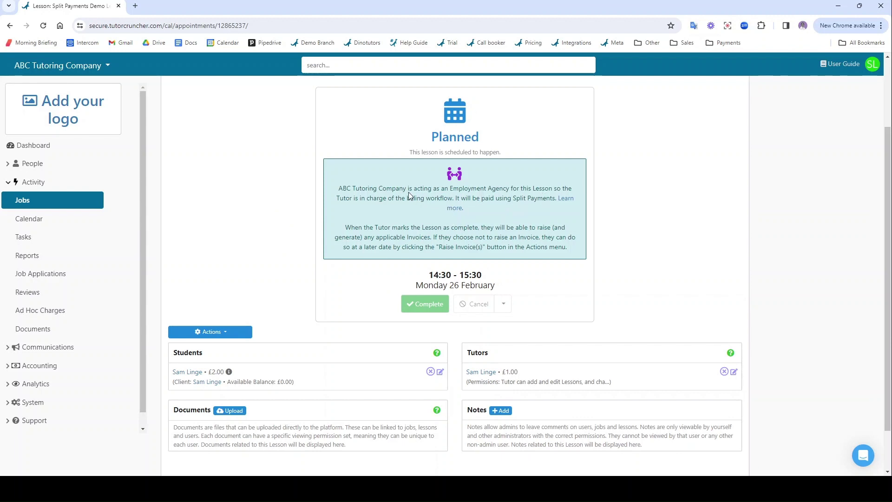
mouse_move(420, 304)
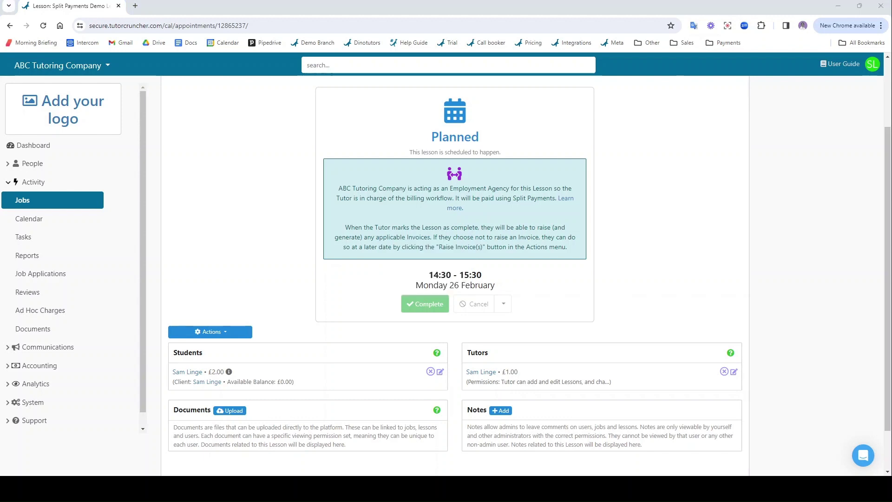
left_click(872, 67)
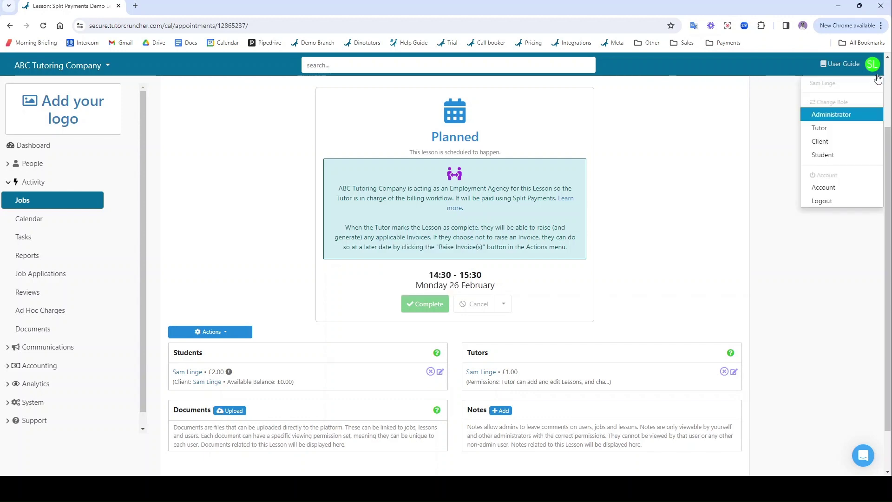
left_click(848, 127)
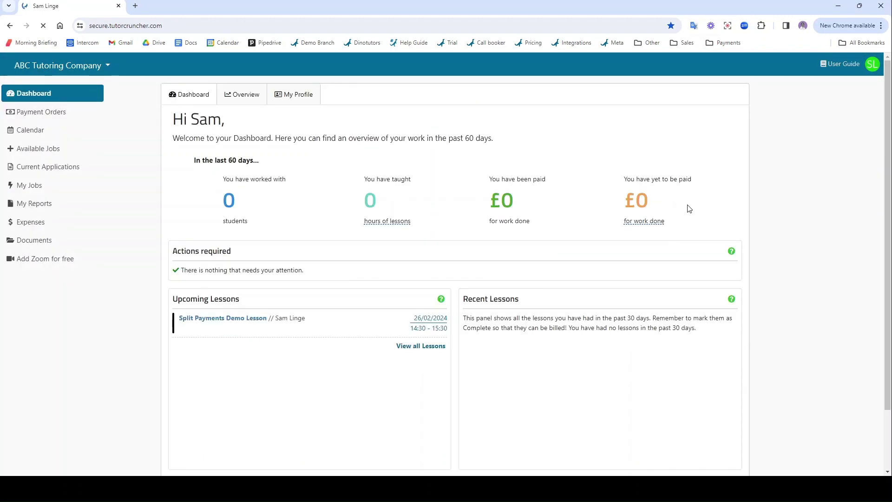
left_click(187, 318)
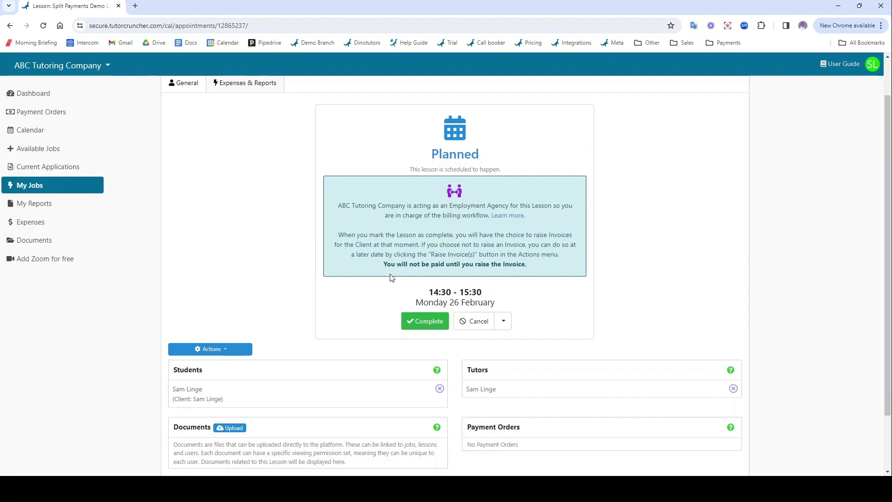
Mark the Split Payments Demo Lesson complete with the client report "Report here." and raise its invoices
left_click(417, 327)
left_click(547, 149)
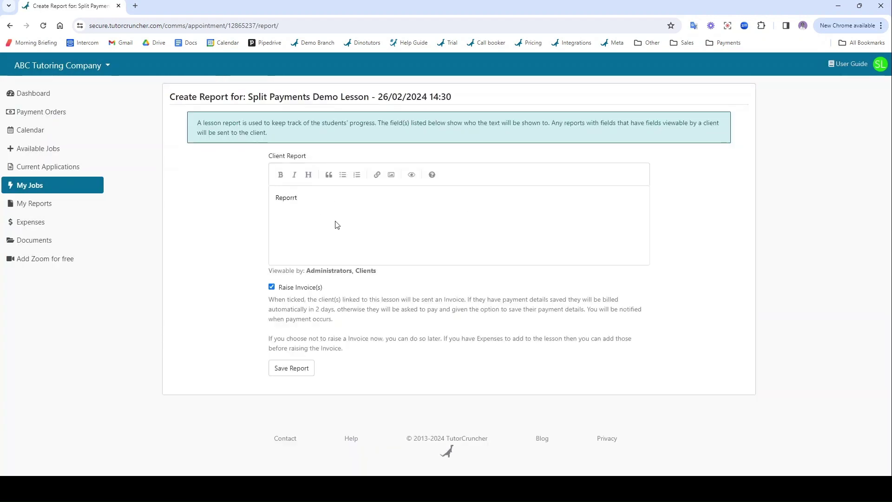
type("here.")
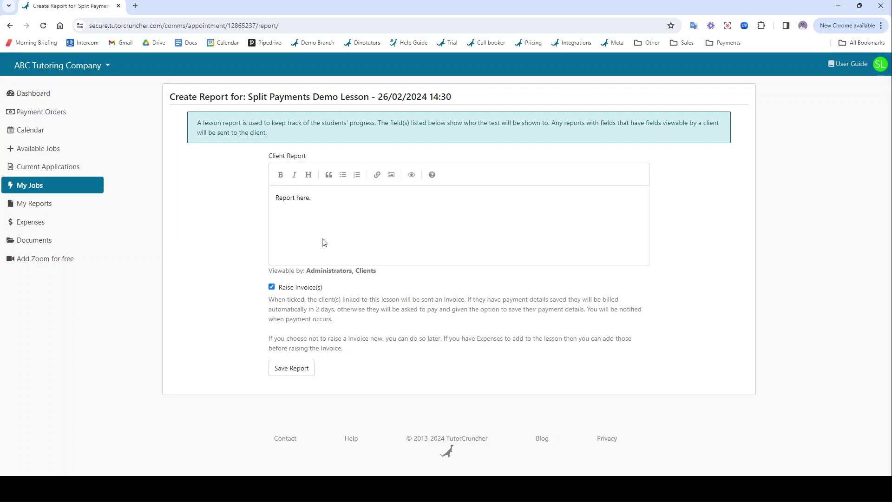
left_click_drag(330, 294, 285, 295)
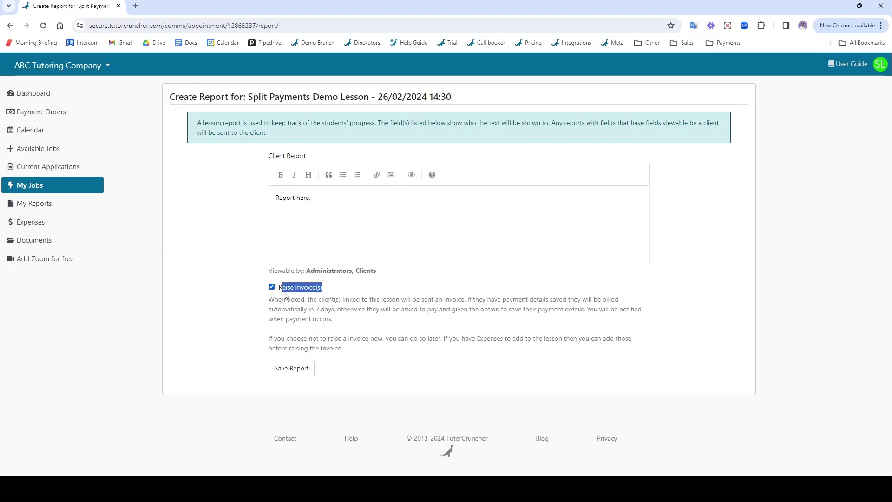
left_click(345, 290)
left_click(300, 369)
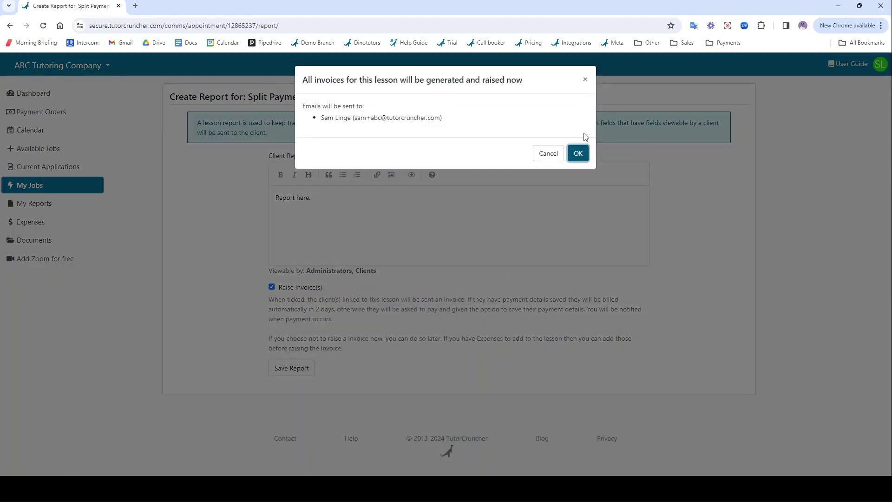
left_click(578, 152)
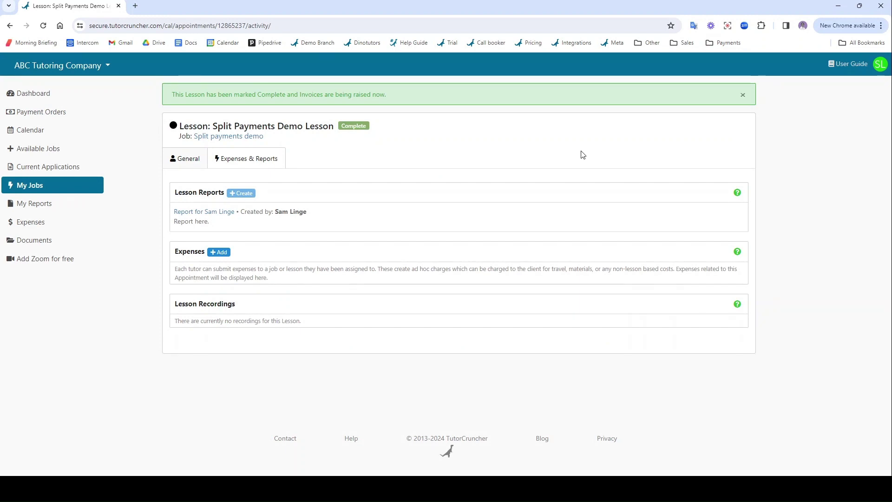
Switch back to the administrator role and look through the live client and the approved tutors
left_click(875, 63)
left_click(852, 135)
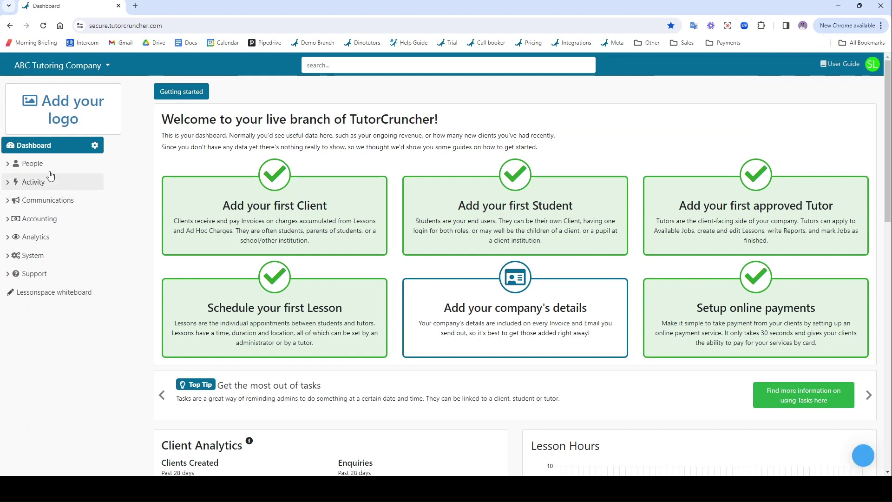
left_click(43, 166)
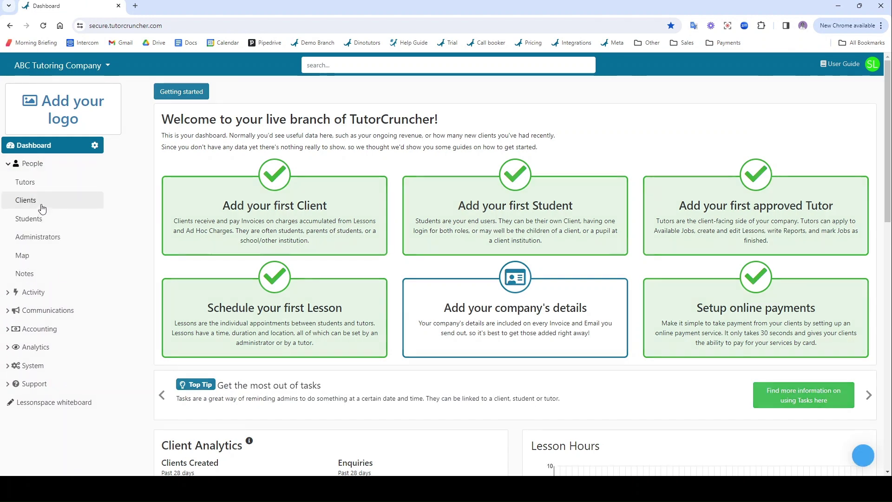
left_click(44, 209)
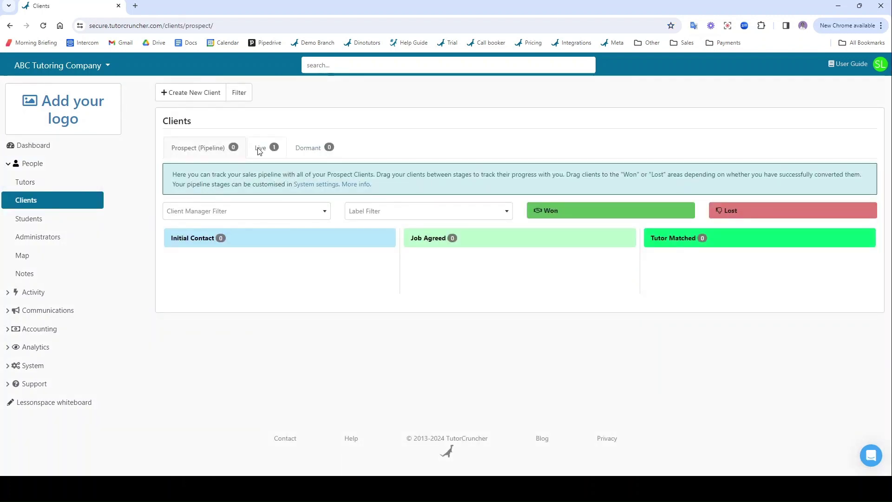
left_click(259, 150)
left_click(196, 184)
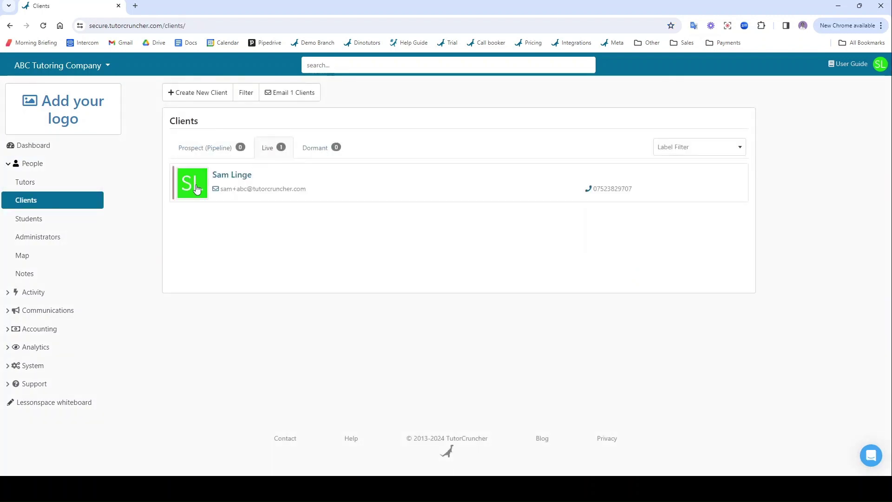
left_click(75, 184)
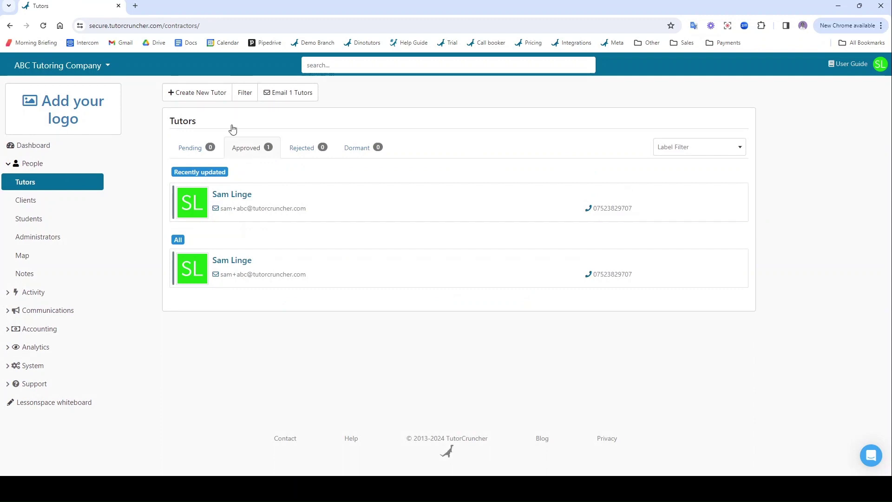
left_click(10, 26)
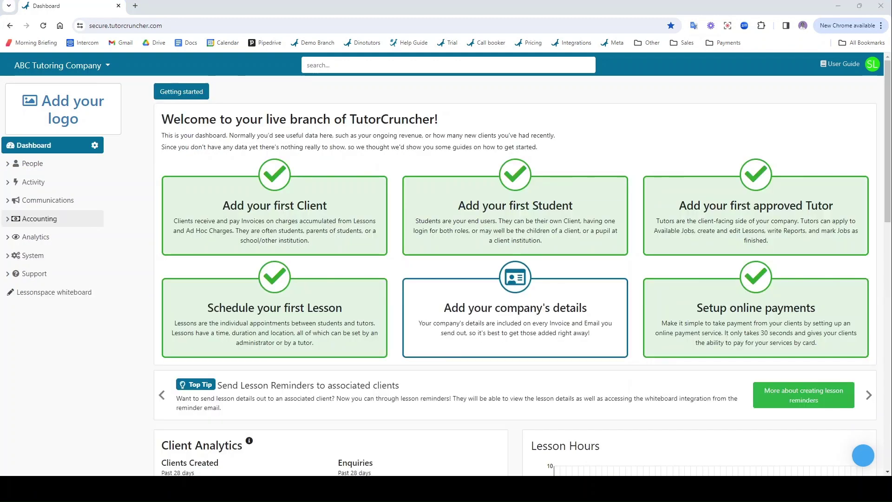
Open the raised split payments invoice and review its payment summary, lesson amounts, balance updates and related emails
left_click(40, 218)
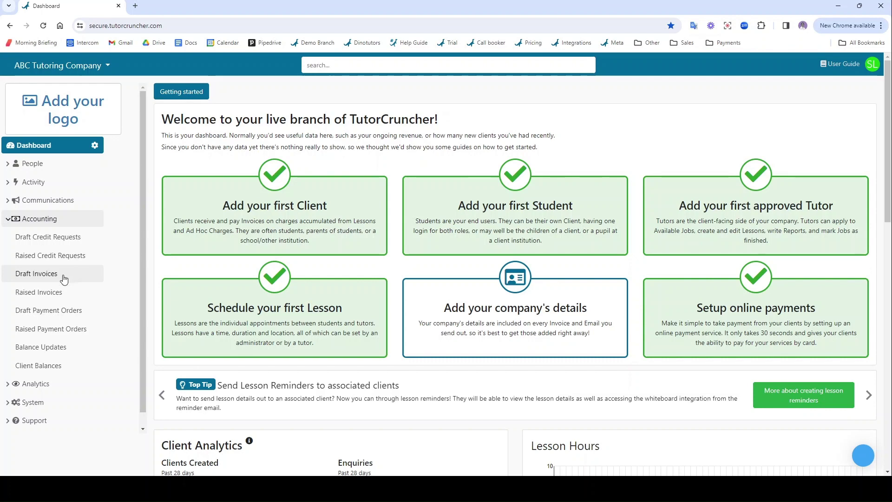
left_click(37, 293)
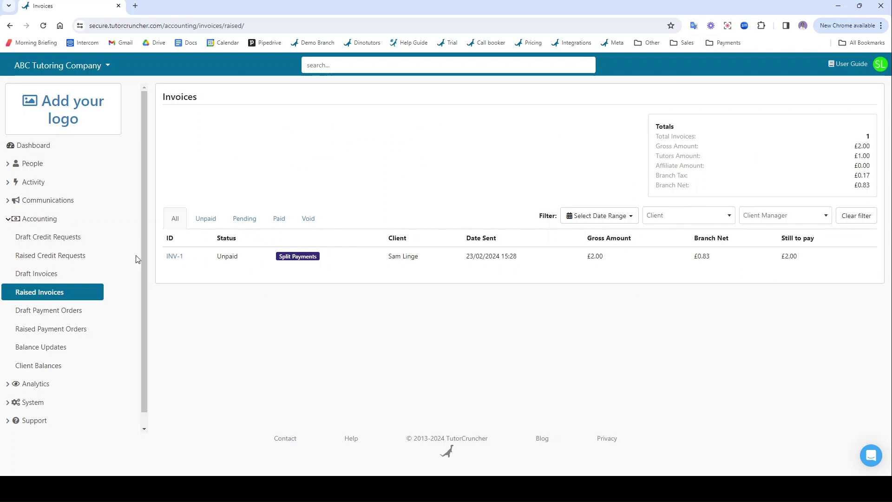
left_click(179, 259)
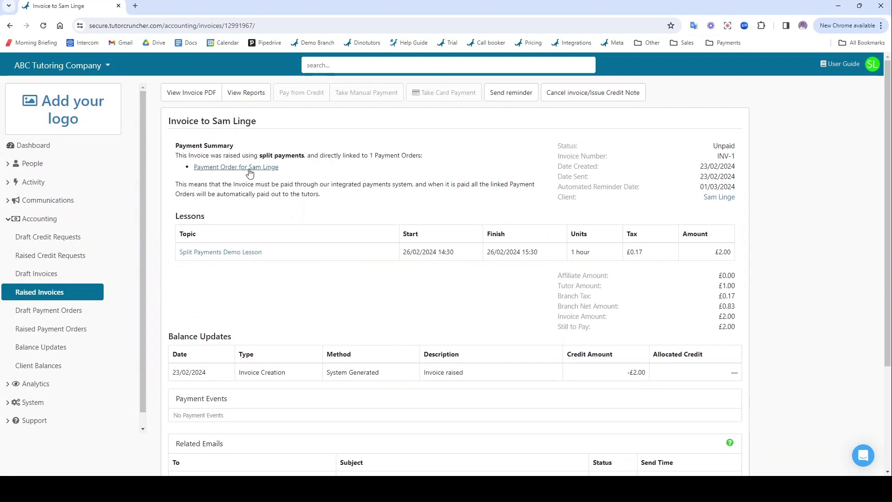
scroll(300, 251, "down", 2)
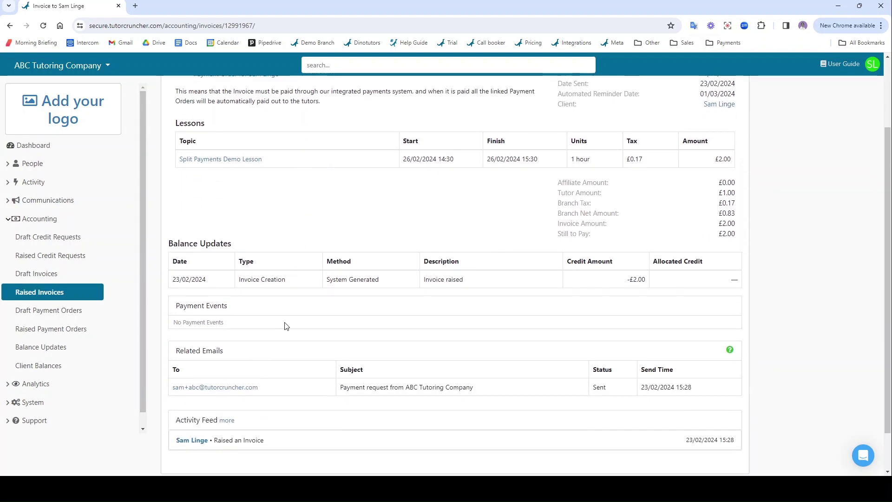
scroll(295, 276, "up", 2)
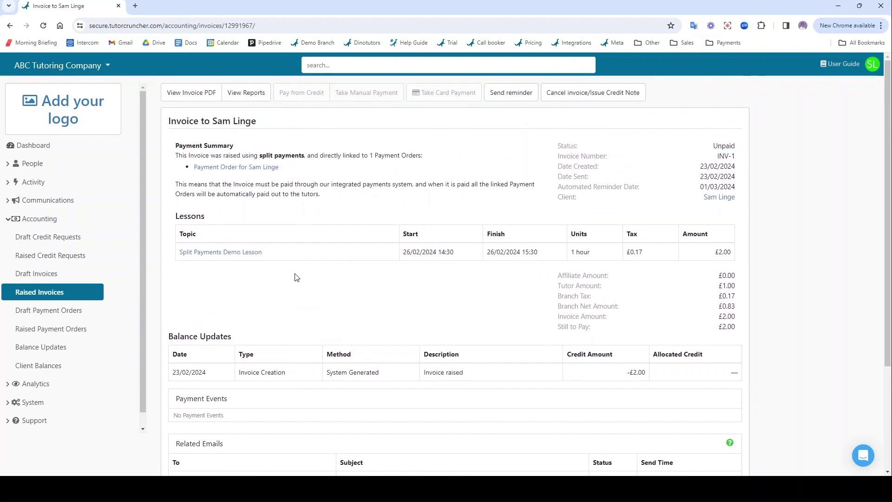
mouse_move(298, 92)
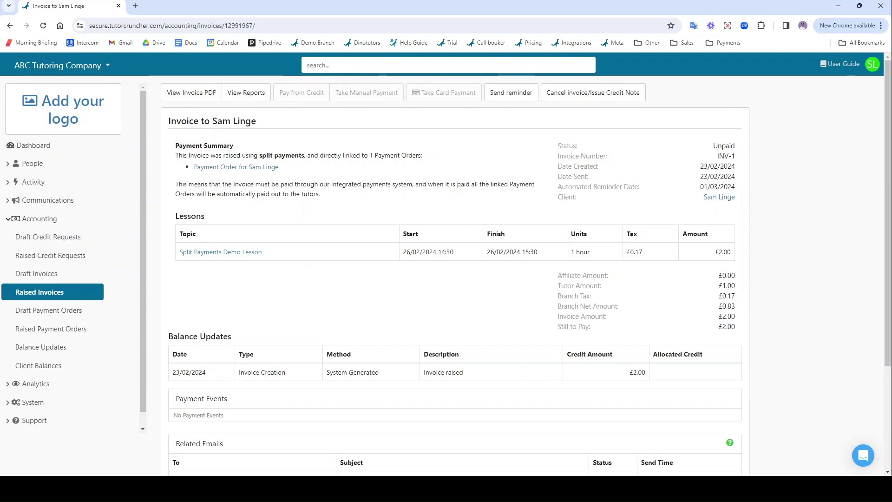
scroll(455, 270, "down", 2)
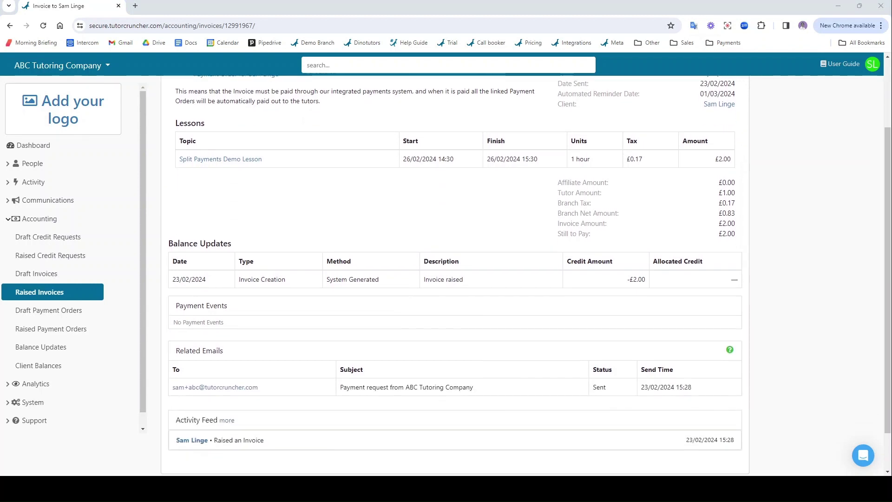
Look at the payment integrations in the system settings and open the list of jobs
left_click(33, 402)
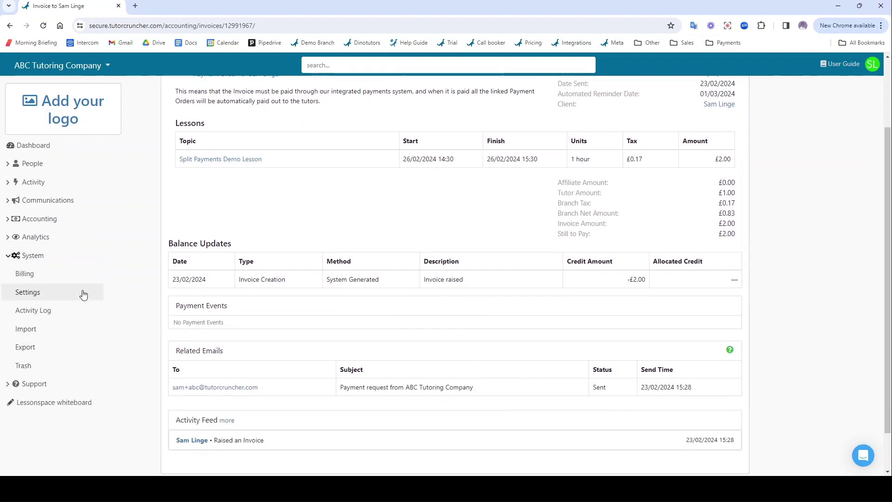
left_click(83, 294)
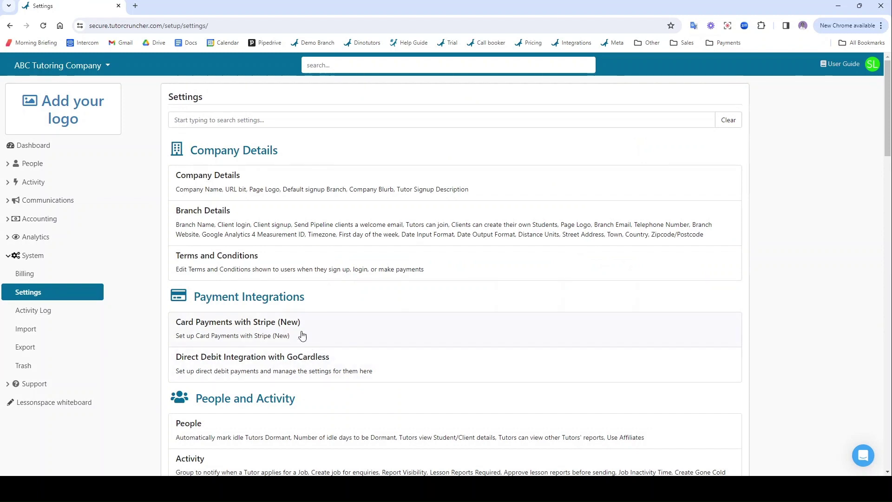
left_click(69, 184)
left_click(56, 207)
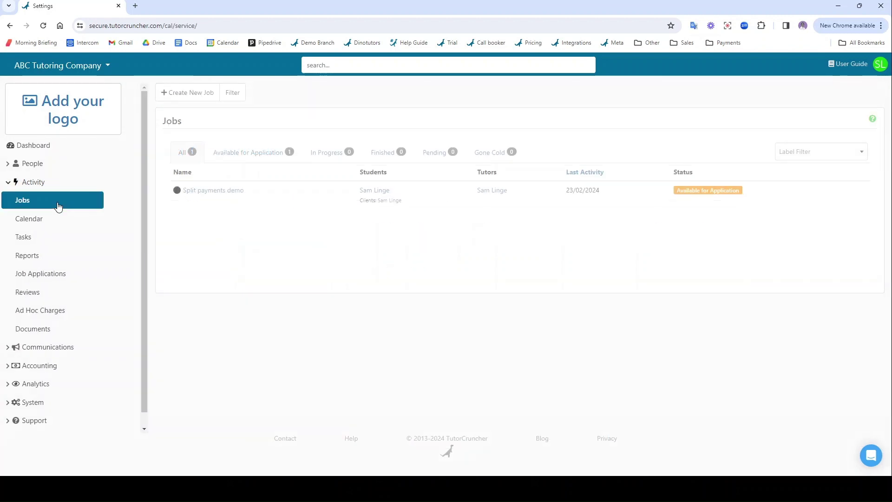